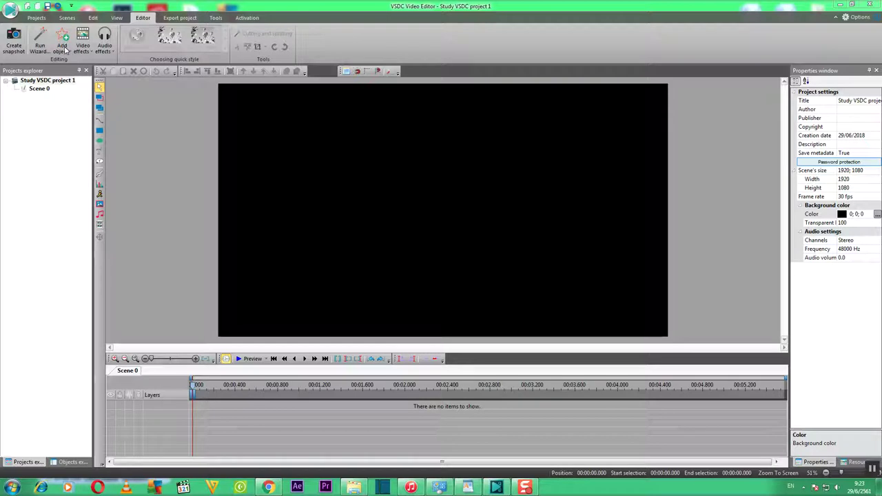
left_click(65, 49)
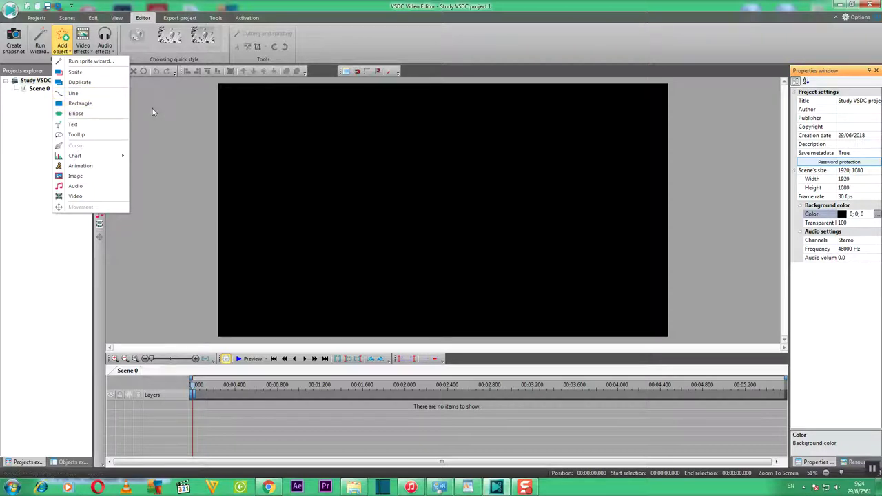
left_click(177, 165)
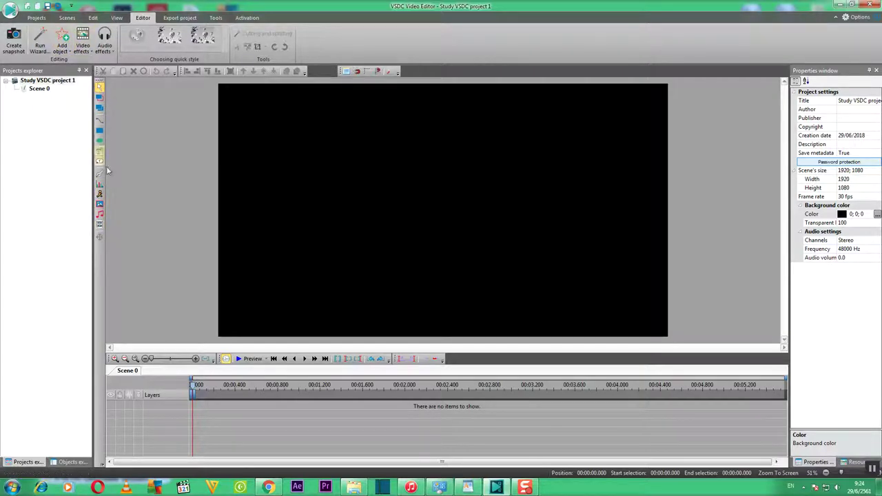
Step: Start adding a video object, browse to Local Disk (C:), and reposition and enlarge the file selection window
left_click(101, 226)
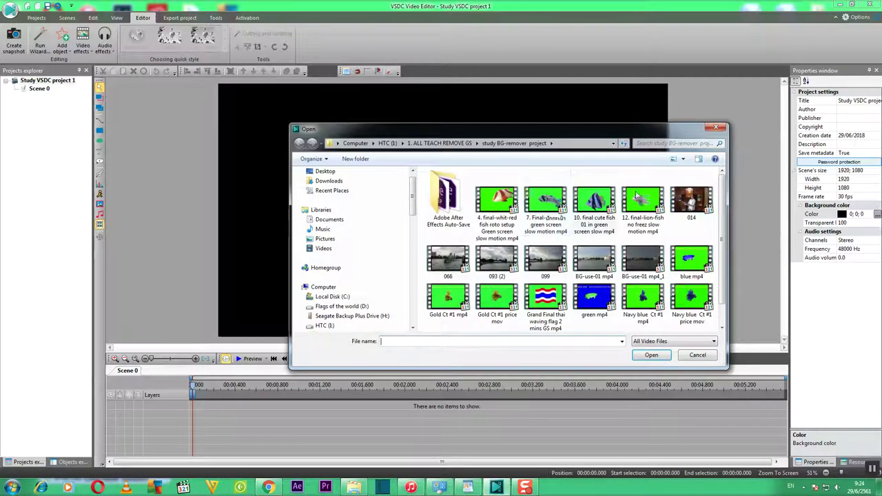
left_click_drag(608, 128, 544, 72)
left_click_drag(656, 196, 662, 173)
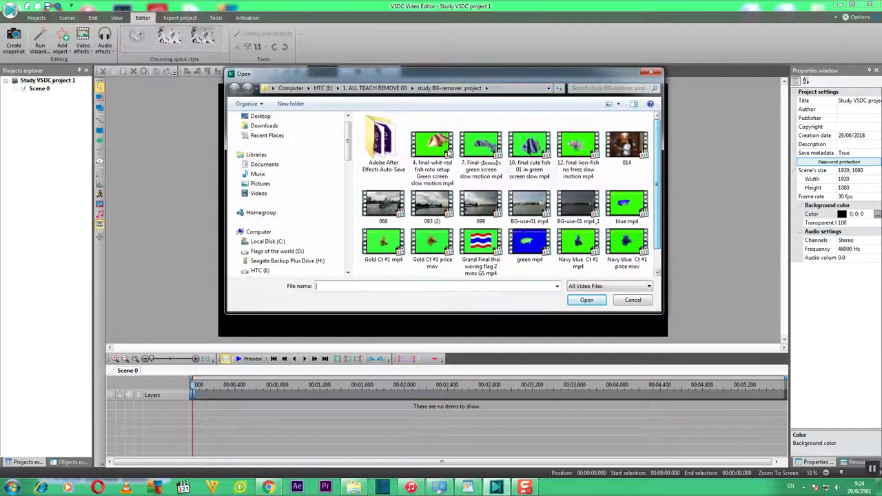
left_click(273, 240)
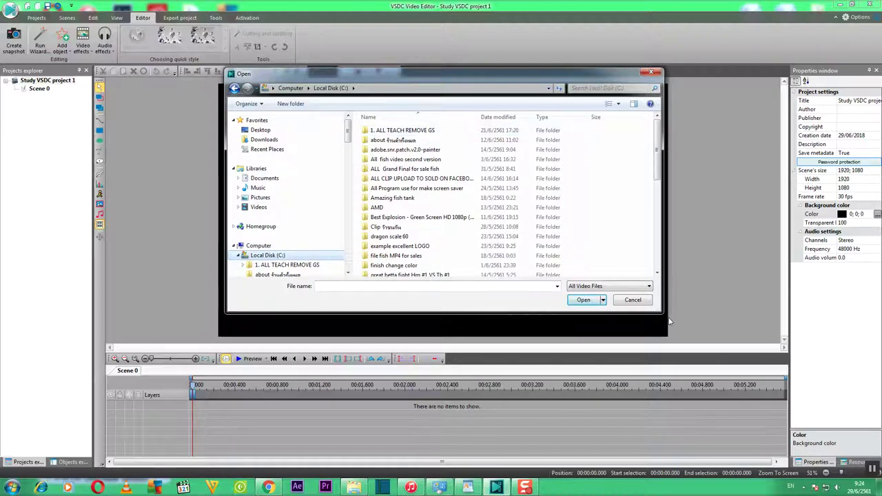
left_click_drag(663, 313, 718, 410)
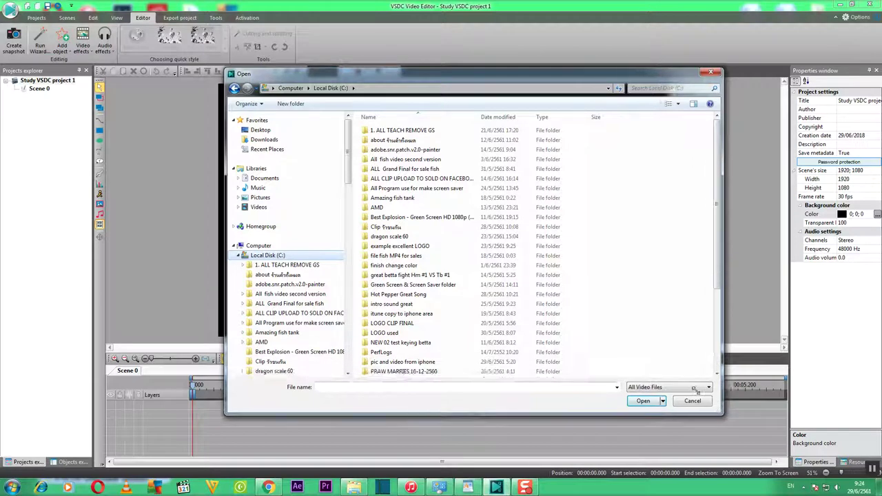
left_click_drag(481, 70, 347, 14)
left_click_drag(581, 350, 710, 417)
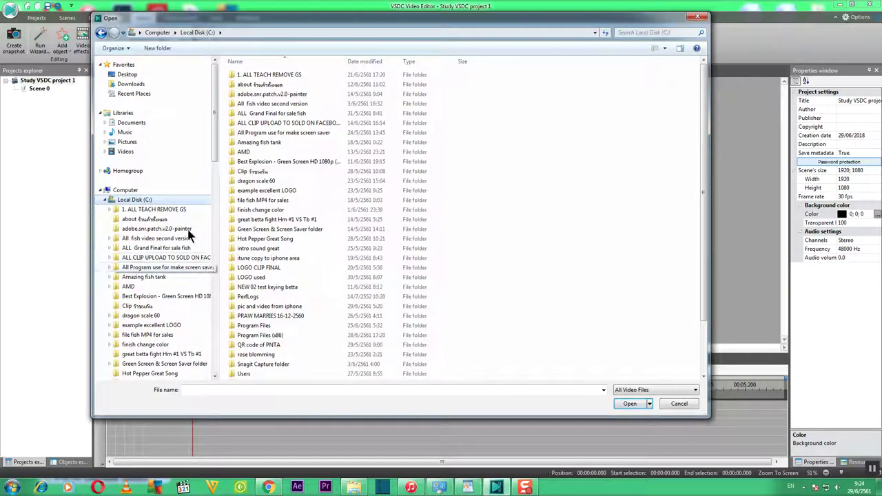
Step: Open the 1. ALL TEACH REMOVE GS folder on Local Disk (C:)
scroll(212, 195, "down", 3)
scroll(213, 194, "down", 10)
scroll(212, 195, "up", 8)
scroll(212, 195, "up", 1)
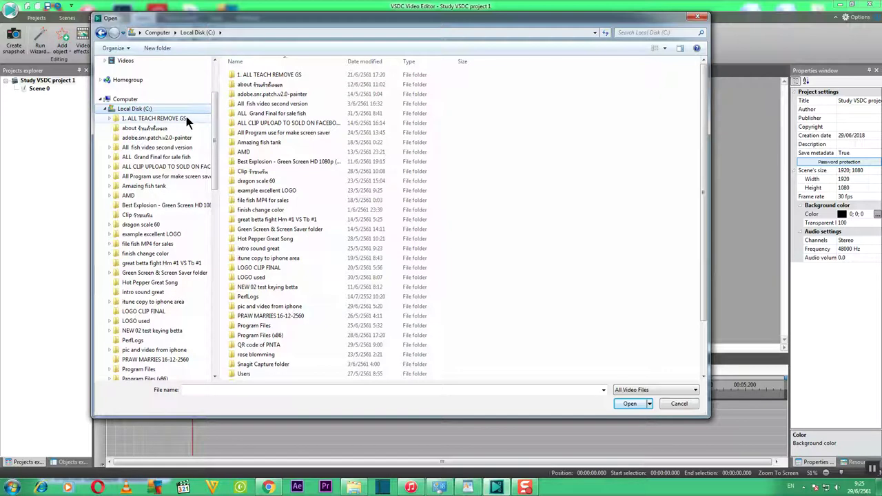
left_click(169, 120)
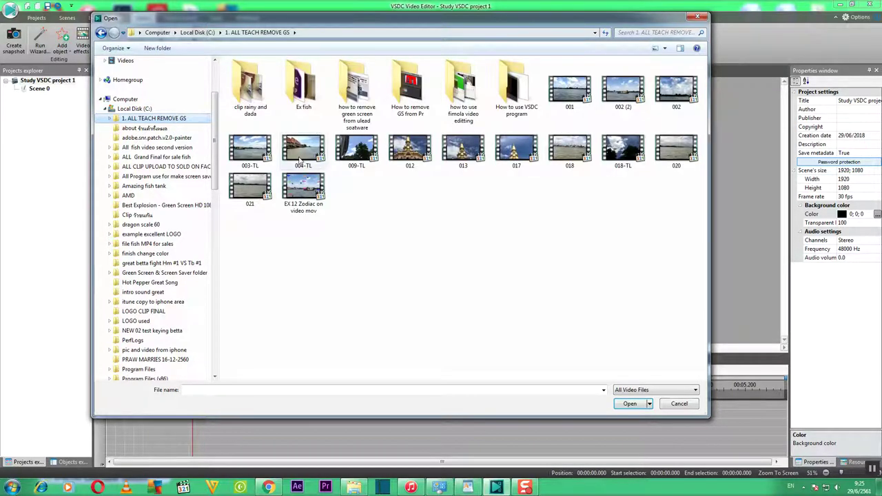
Step: Browse to the study BG-remover project folder inside 1. ALL TEACH REMOVE GS on the HTC (I:) drive
scroll(233, 330, "down", 10)
scroll(233, 330, "down", 5)
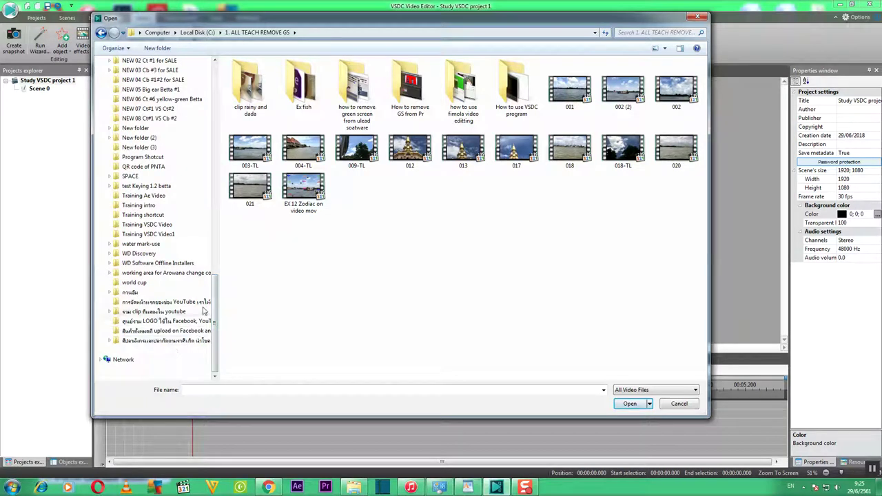
left_click_drag(213, 293, 214, 222)
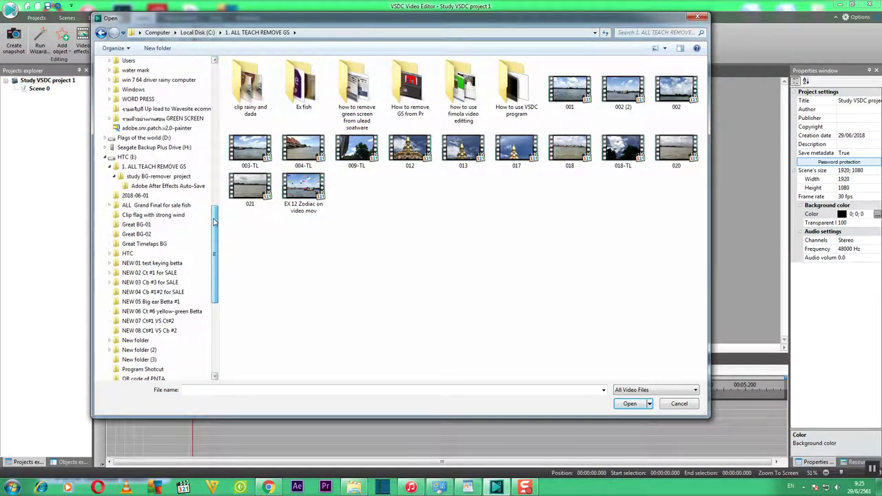
left_click(127, 158)
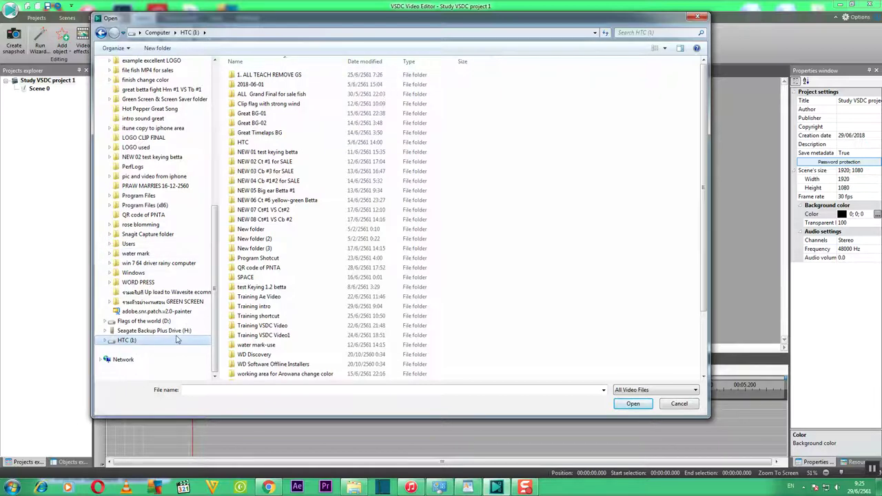
left_click(105, 340)
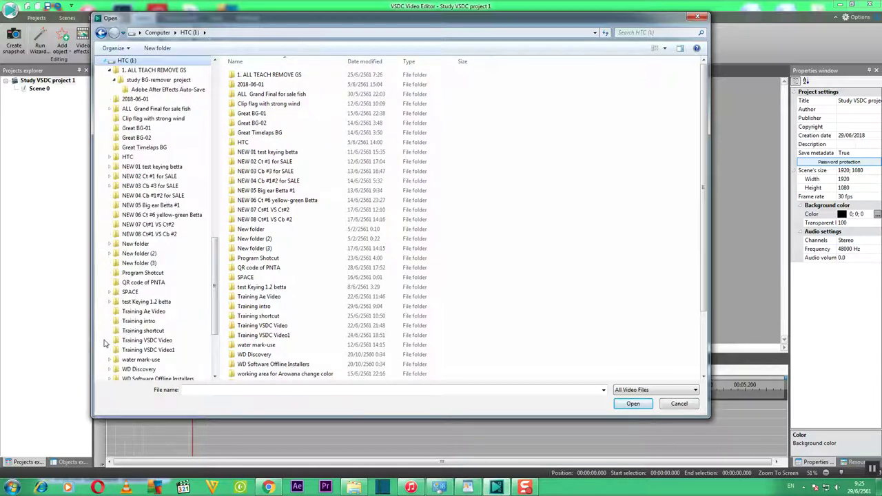
left_click_drag(215, 297, 211, 266)
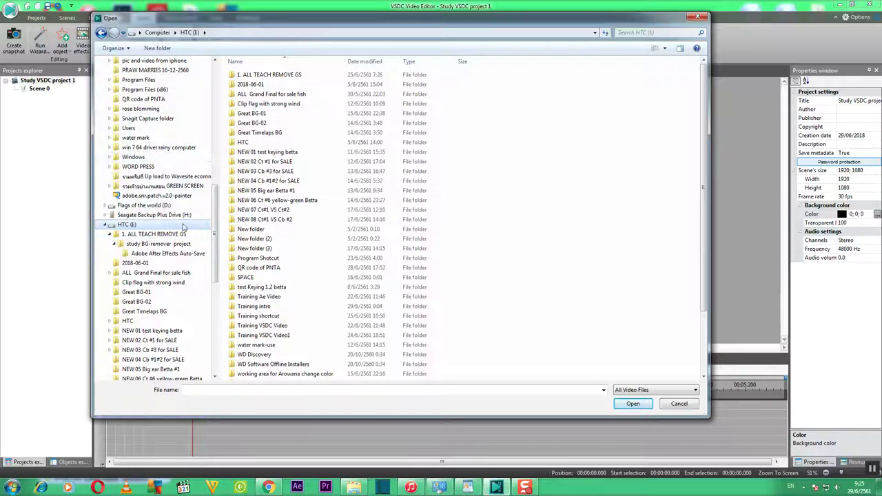
left_click(176, 234)
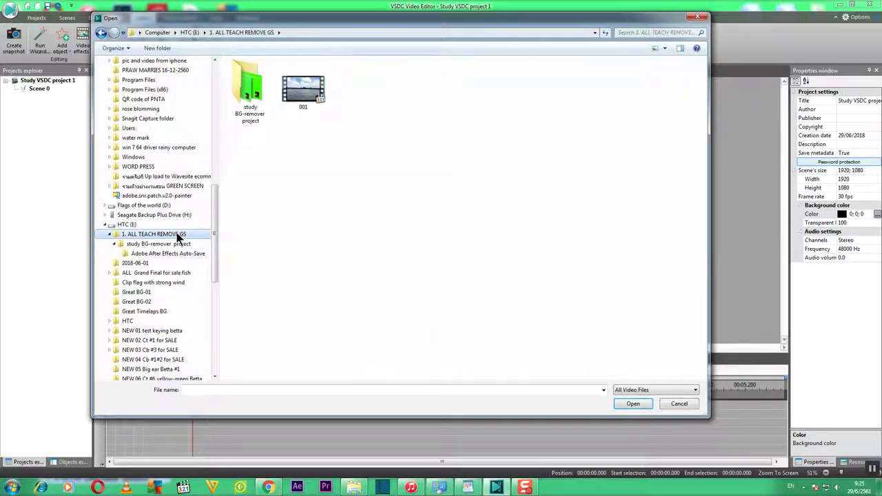
double_click(252, 98)
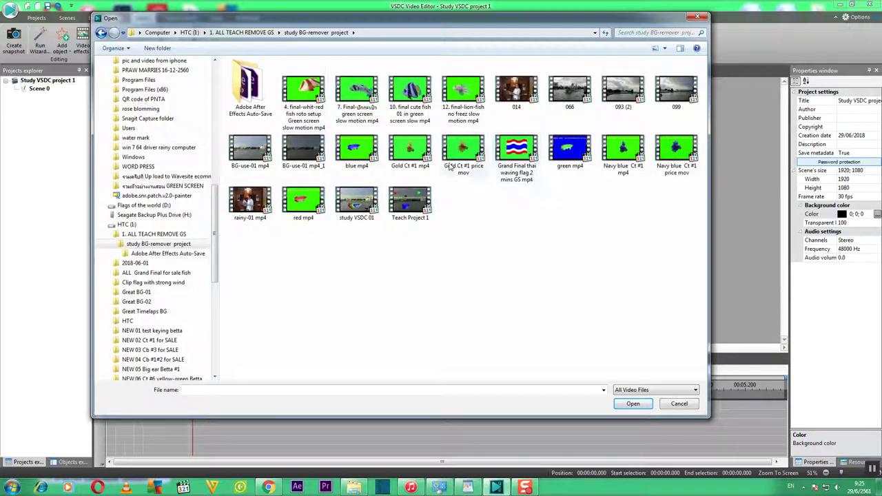
Step: Try to add the BG-use-01 mp4_1 video, and cancel at its object position settings
left_click(308, 150)
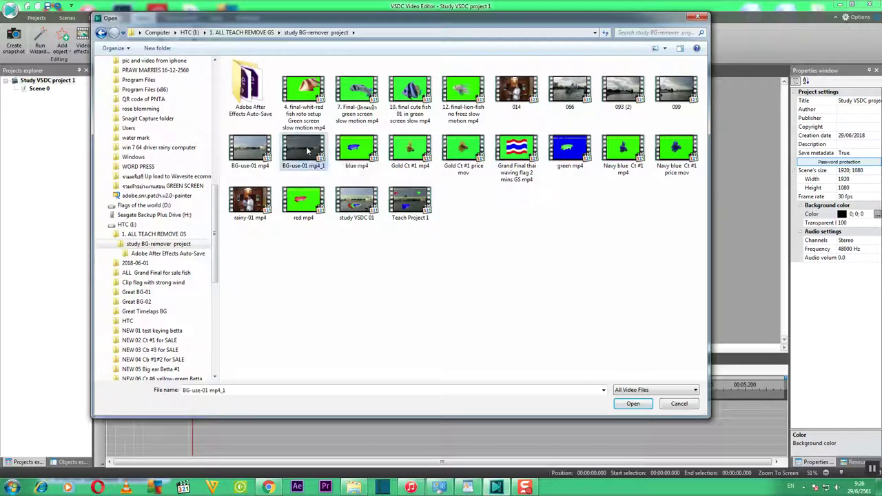
left_click(633, 405)
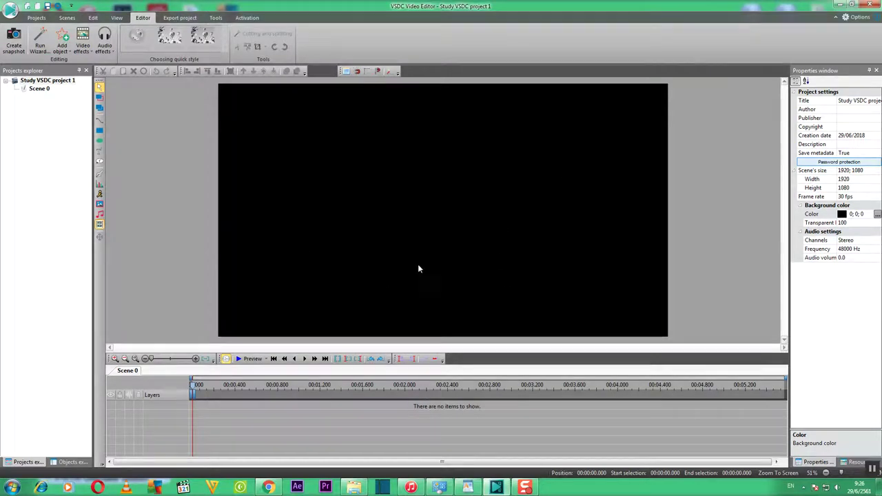
left_click_drag(455, 190, 491, 112)
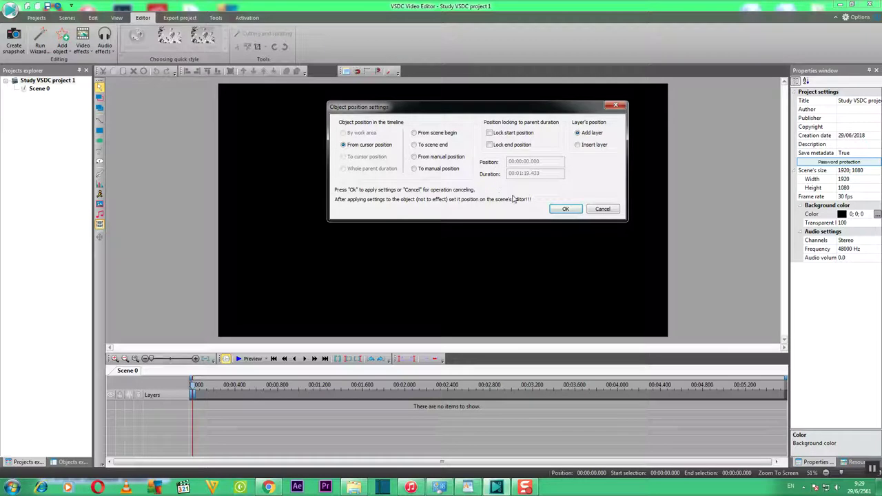
left_click(600, 211)
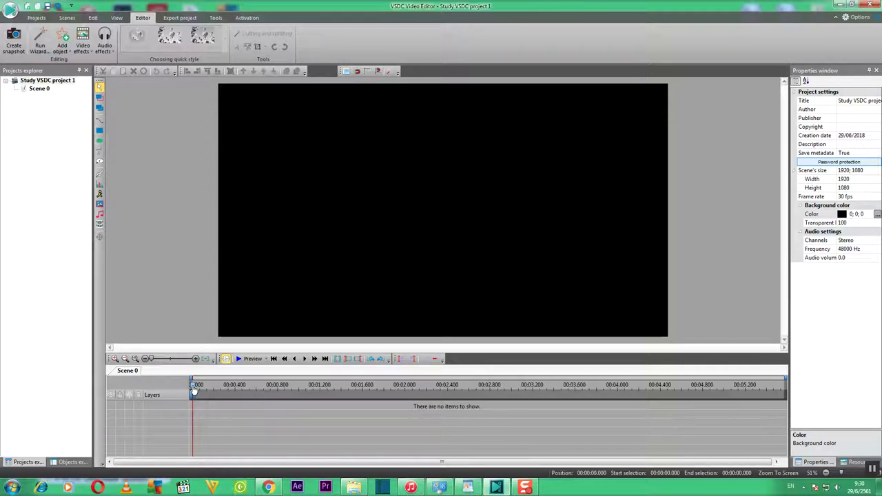
Step: Jump the timeline cursor between the scene's end and beginning, and step it back from the end to 00:00:01.000
mouse_move(193, 390)
left_mouse_down()
mouse_move(582, 414)
mouse_move(506, 418)
mouse_move(236, 395)
mouse_move(78, 428)
mouse_move(433, 406)
mouse_move(517, 390)
mouse_move(200, 399)
mouse_move(743, 463)
mouse_move(194, 398)
left_mouse_up()
left_click(325, 359)
left_click(273, 359)
left_click(324, 359)
left_click(284, 359)
left_click(285, 359)
left_click(284, 359)
left_click(285, 359)
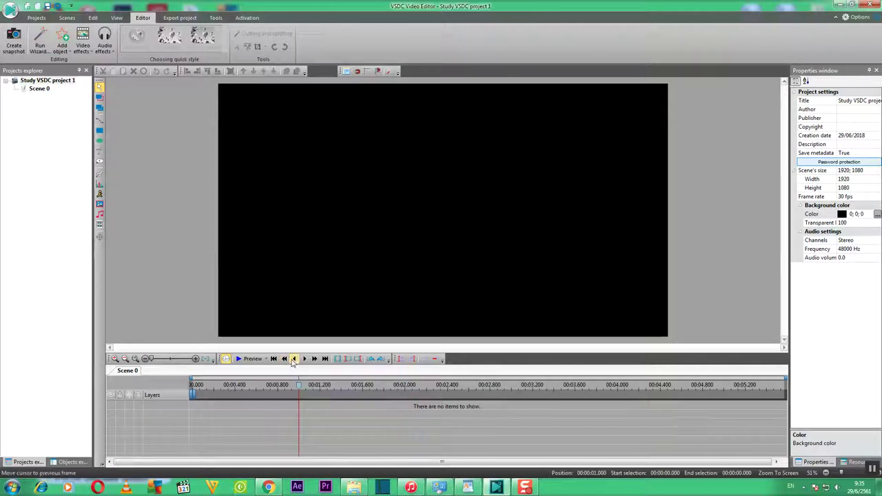
Step: Step the timeline cursor back frame by frame from 00:00:01.000, and return it to the block beginning
left_click(293, 359)
left_click(294, 359)
left_click(294, 359)
left_click(295, 359)
left_click(294, 359)
left_click(295, 359)
left_click(294, 359)
left_click(294, 359)
left_click(294, 359)
left_click(295, 359)
left_click(294, 359)
left_click(294, 359)
left_click(294, 359)
left_click(294, 359)
left_click(295, 359)
left_click(294, 359)
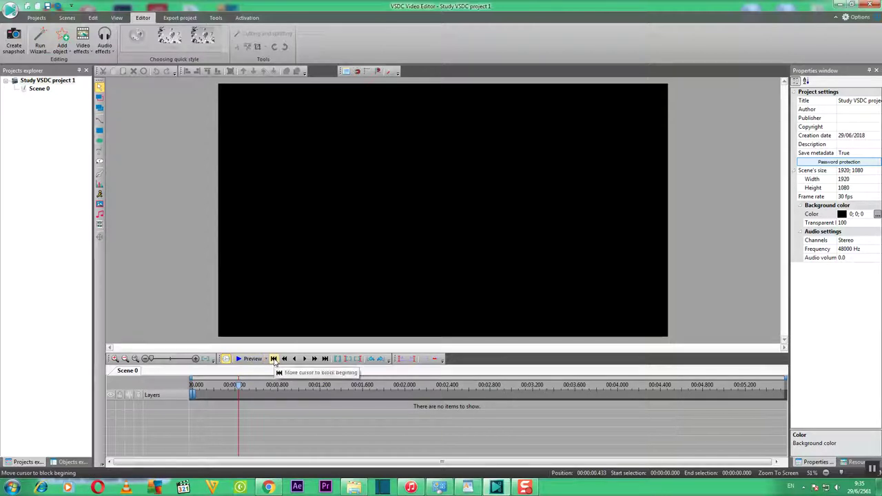
left_click(274, 359)
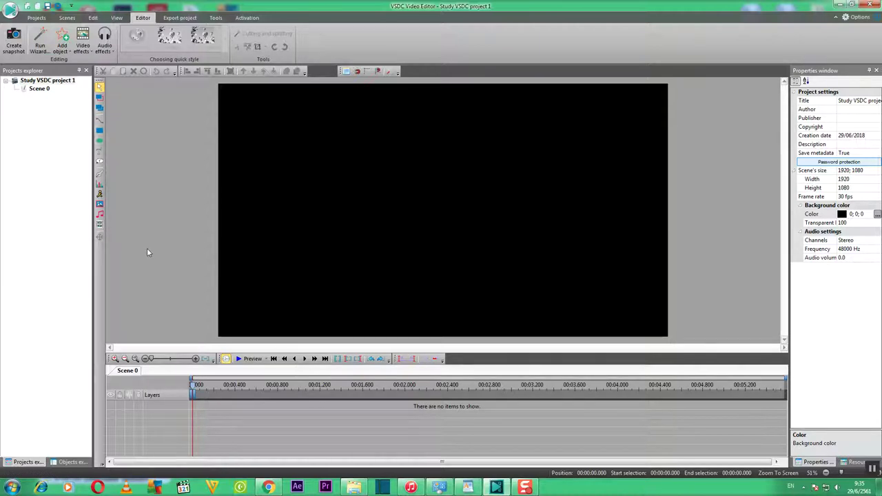
Step: Add the BG-use-01 mp4_1 video to the scene from the cursor position at 00:00:00.000 on an added layer
left_click(99, 226)
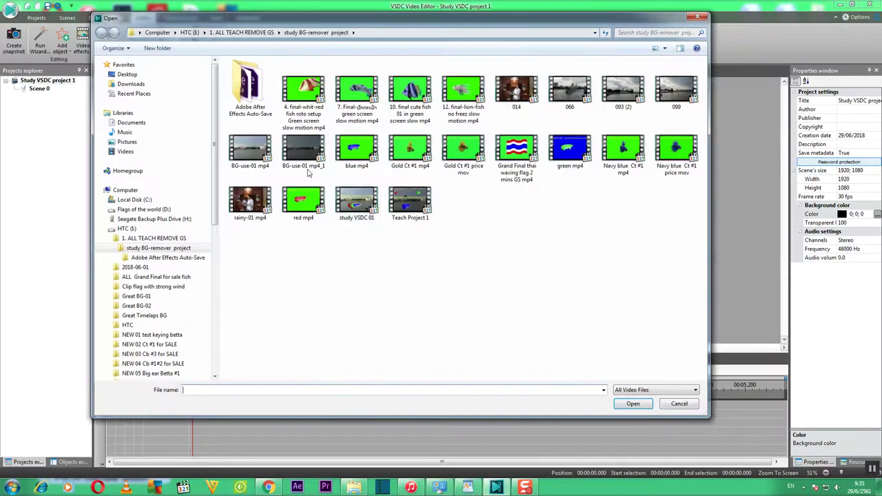
left_click(307, 171)
left_click(633, 404)
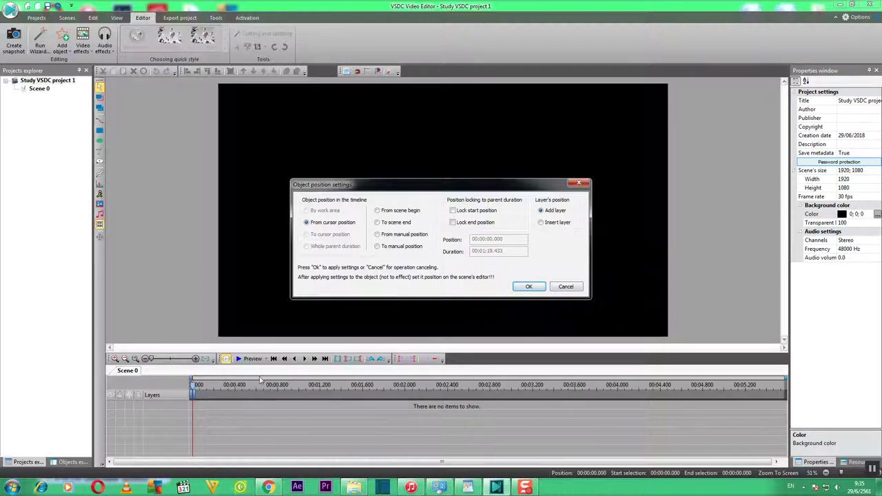
left_click(530, 288)
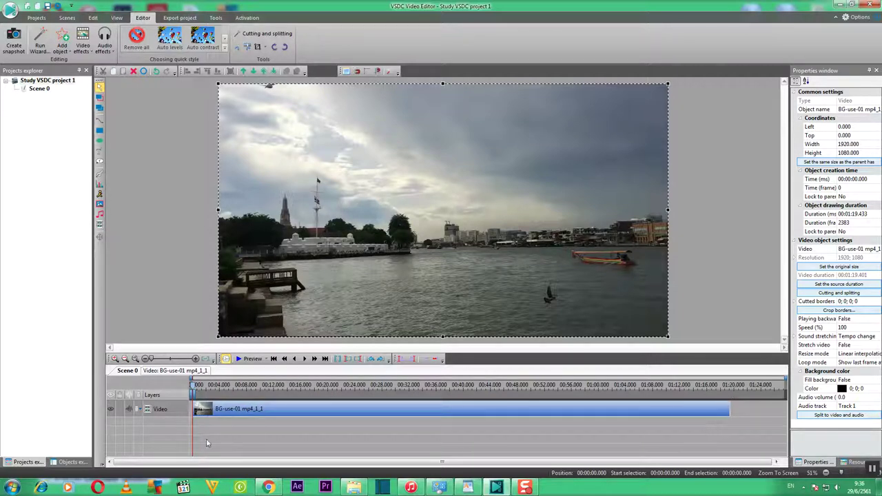
Step: Move the timeline cursor and the video clip so that the clip starts at 00:00:11.866
left_click_drag(194, 390, 355, 412)
left_click_drag(350, 415, 387, 415)
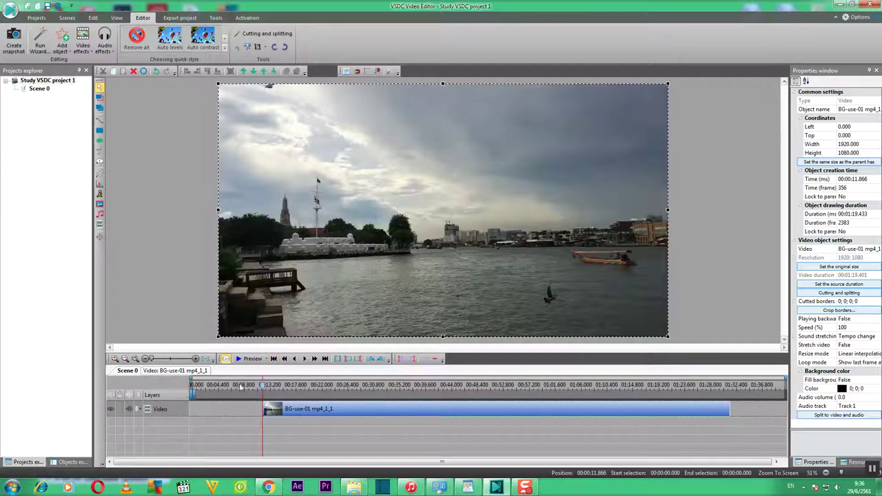
Step: Step the timeline cursor back to the scene's start, and move the video clip back to 00:00:00.000
left_click(284, 359)
left_click(283, 359)
left_click(284, 359)
left_click(284, 359)
left_click(283, 359)
left_click(284, 359)
left_click(284, 359)
left_click(284, 359)
left_click(284, 359)
left_click(284, 359)
left_click(284, 359)
left_click(283, 359)
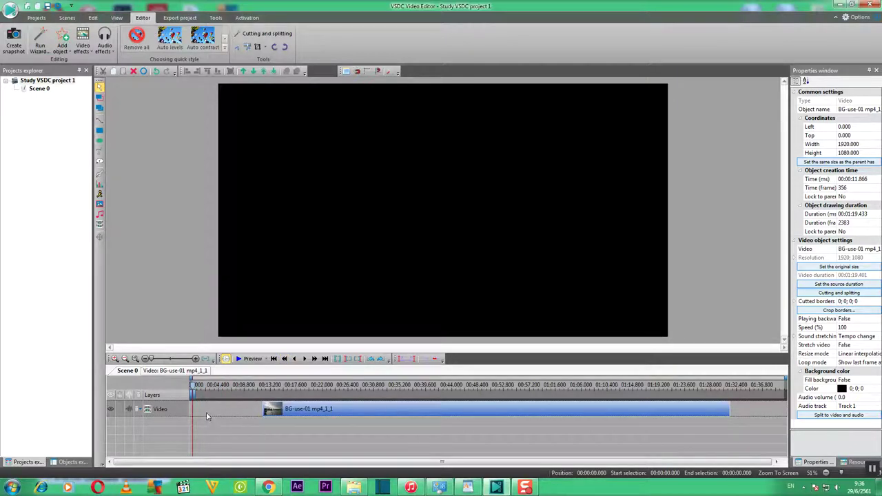
left_click_drag(338, 412, 260, 411)
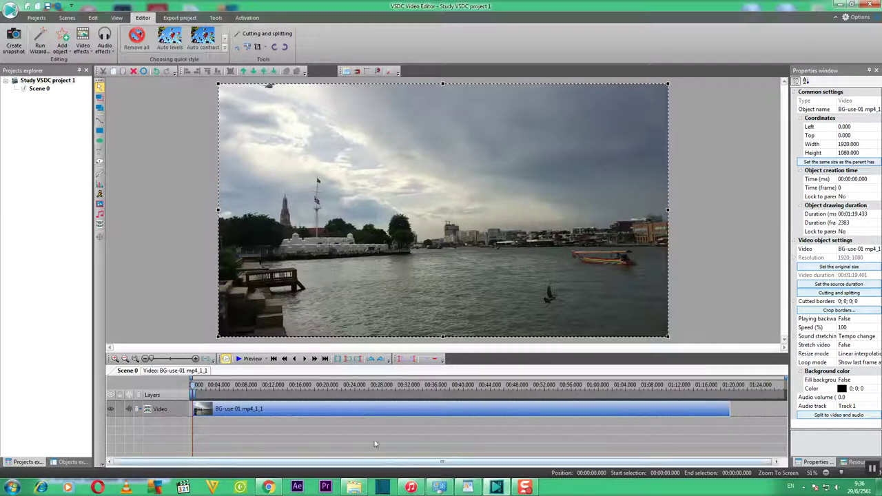
Step: Hide the video layer and show it again
mouse_move(225, 420)
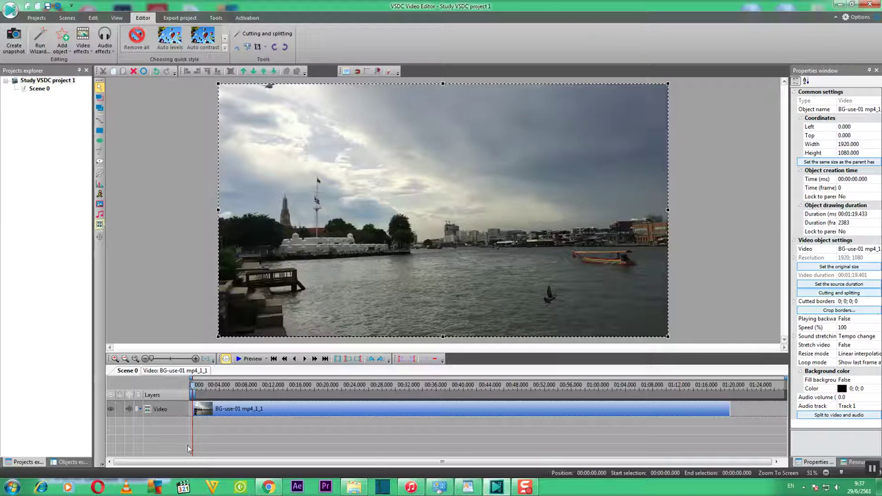
left_click(111, 411)
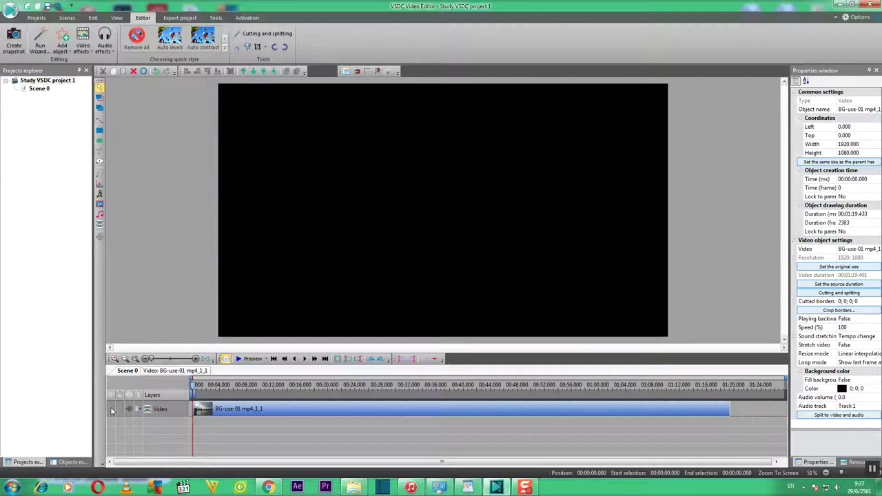
left_click(111, 410)
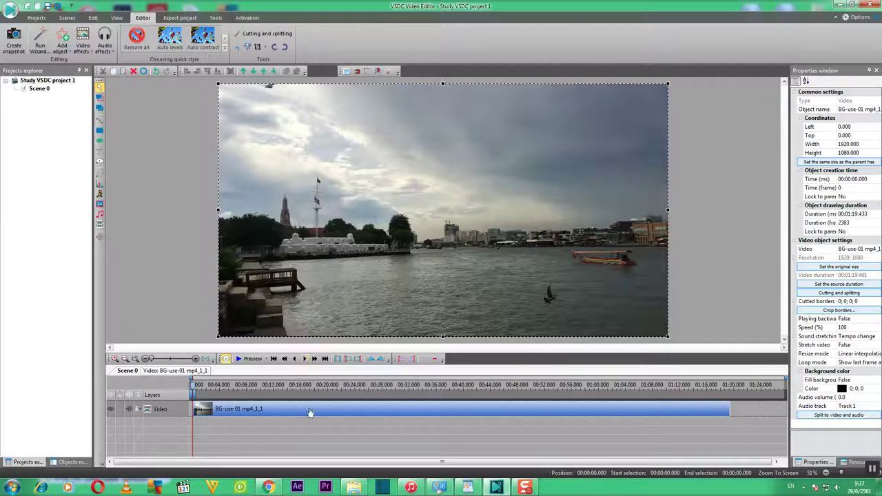
Step: Delete the BG-use-01 video clip from the timeline and undo the deletion
mouse_move(310, 412)
right_click(442, 411)
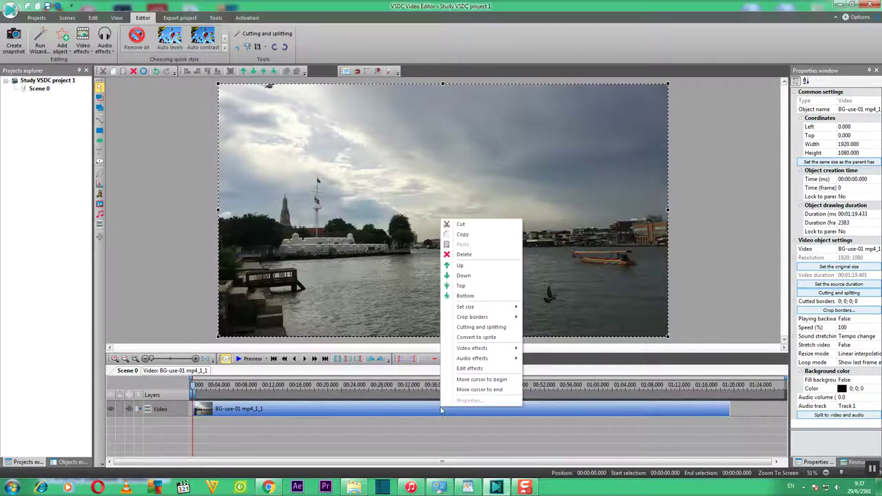
left_click(464, 255)
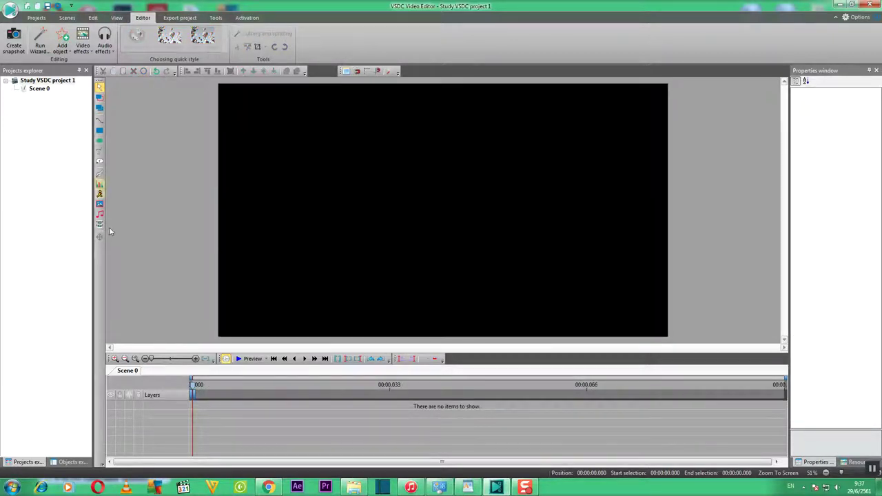
left_click(157, 72)
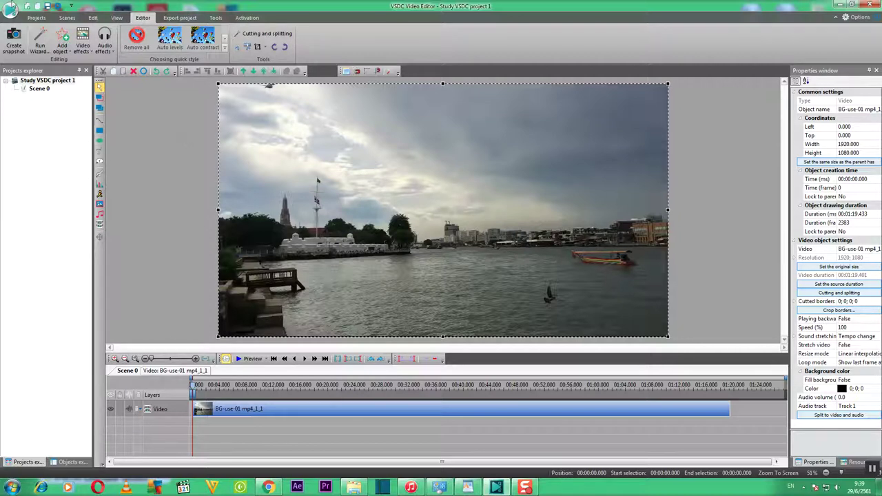
Step: Remove the BG-use-01 video clip using Redo, Delete and Cut, undoing each removal to restore the clip
left_click(166, 74)
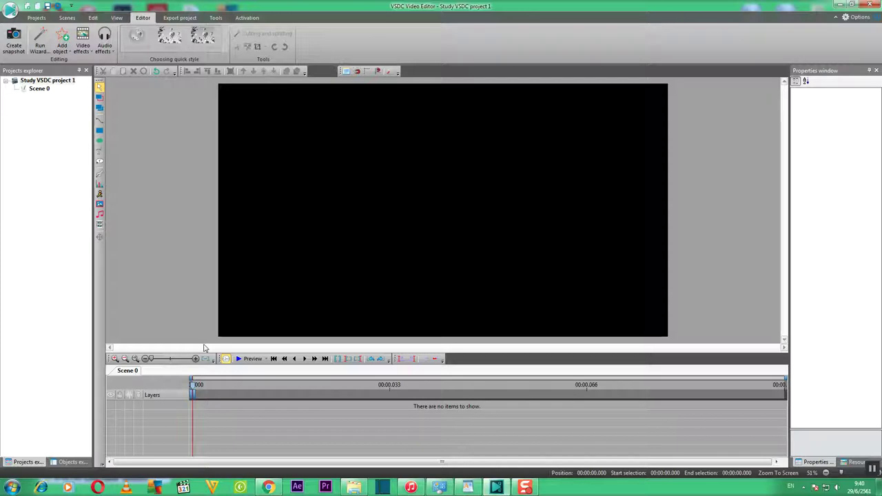
left_click(156, 72)
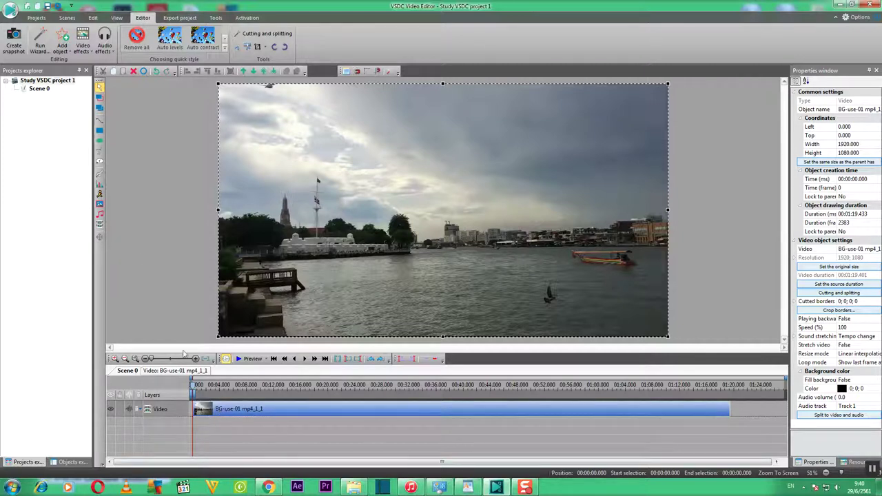
left_click(133, 71)
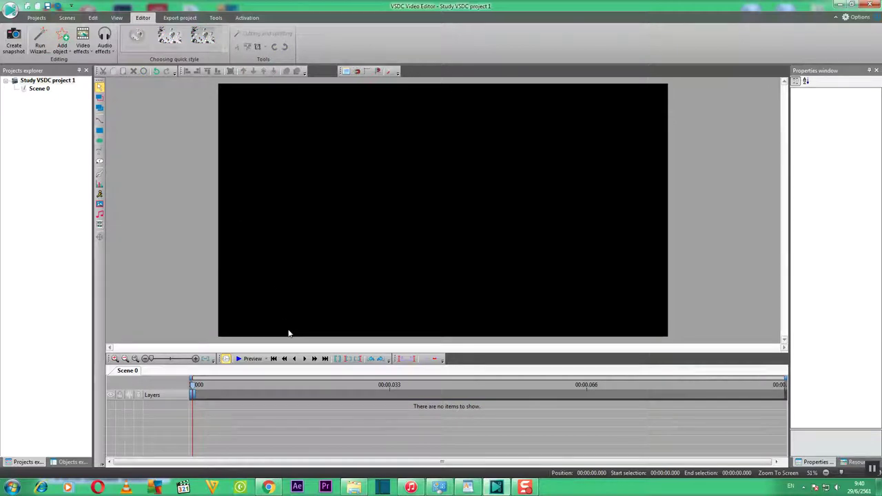
left_click(156, 72)
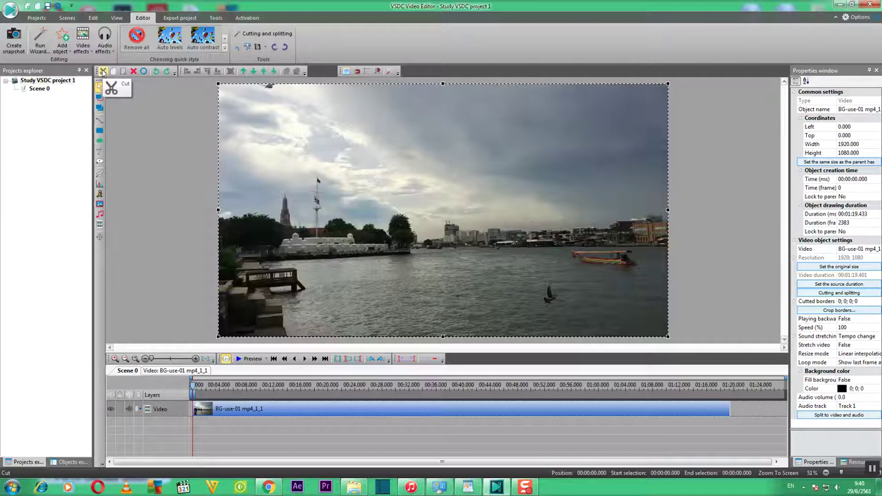
left_click(103, 72)
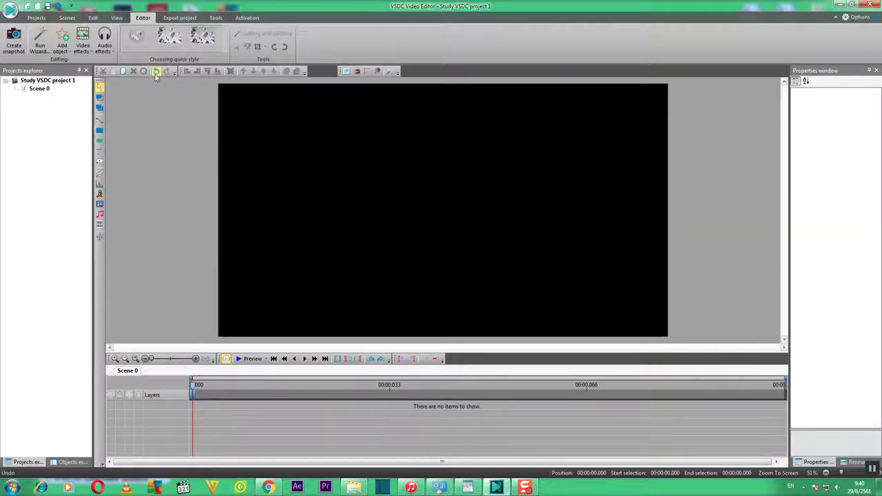
key("ctrl+z")
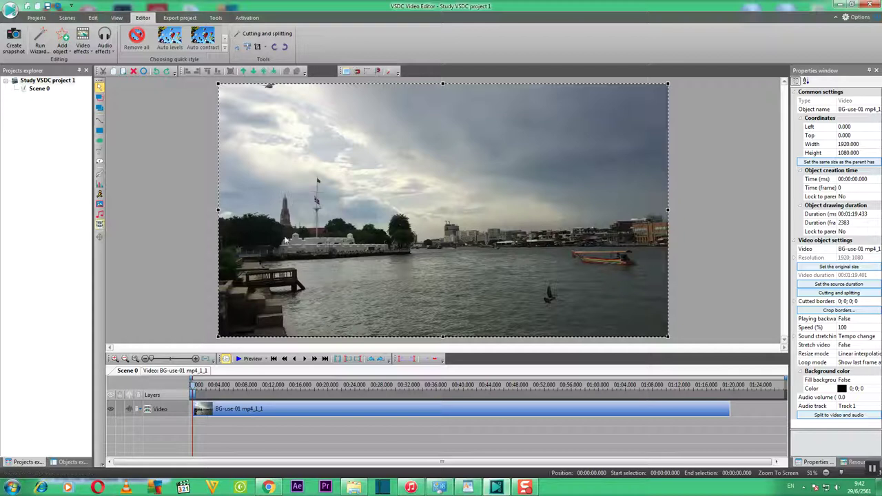
Step: Add the video "10. final cute fish 01 in green screen slow mp4" to the scene from the cursor position on an added layer
left_click(99, 225)
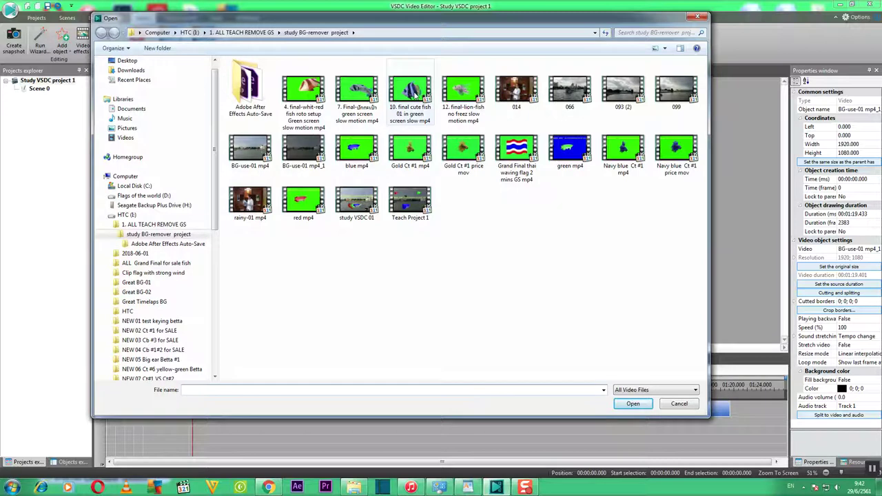
left_click(412, 89)
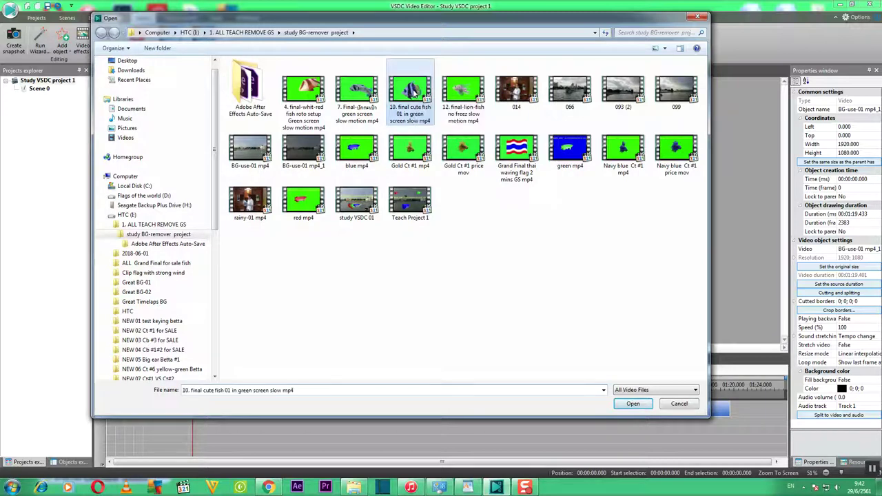
left_click(634, 404)
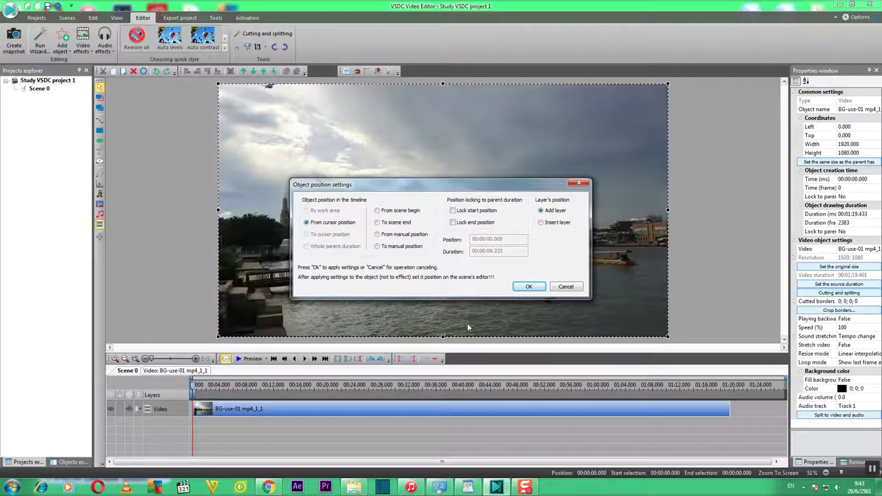
left_click(528, 287)
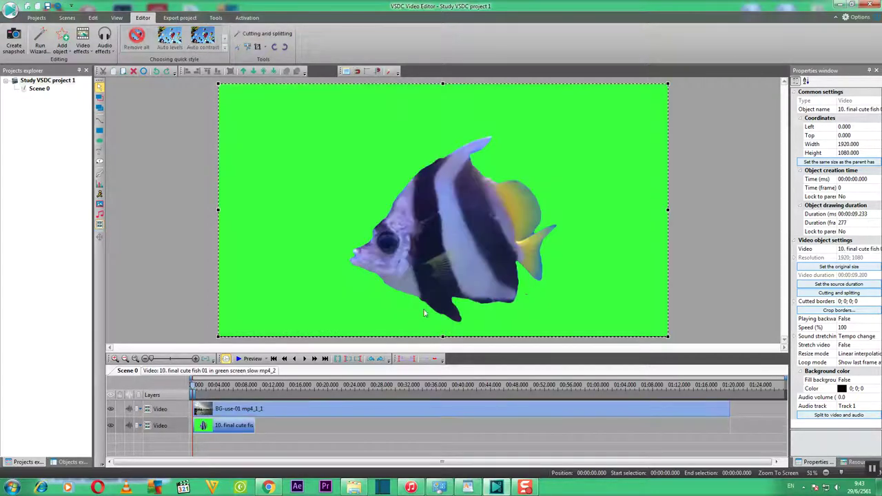
mouse_move(201, 432)
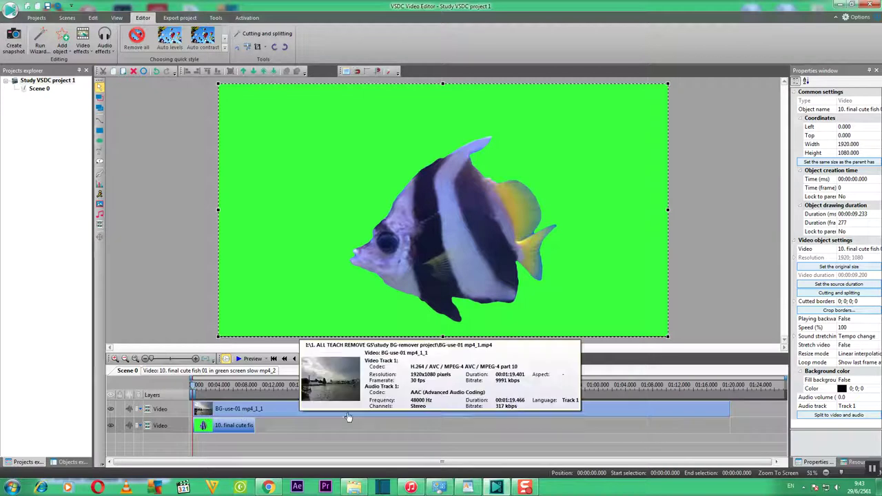
mouse_move(692, 414)
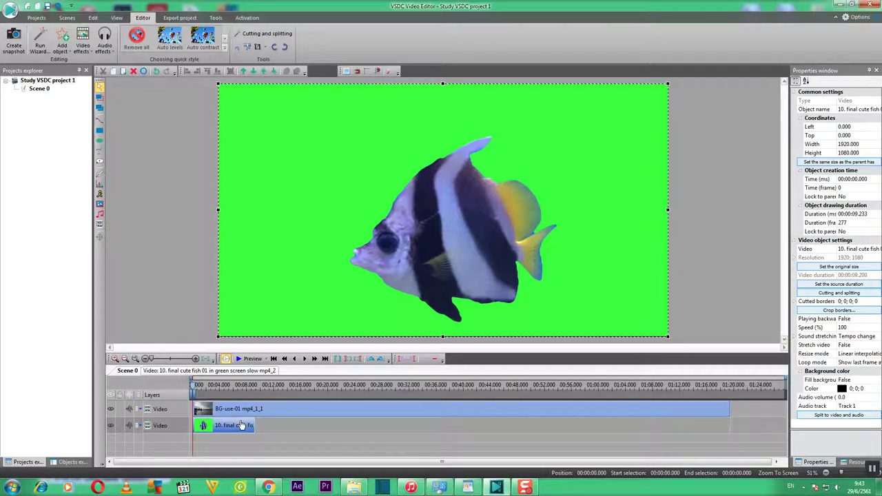
mouse_move(241, 425)
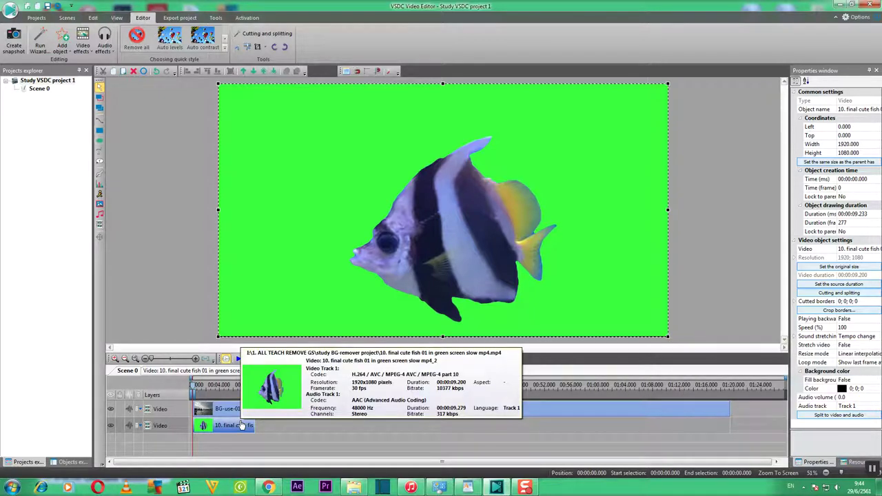